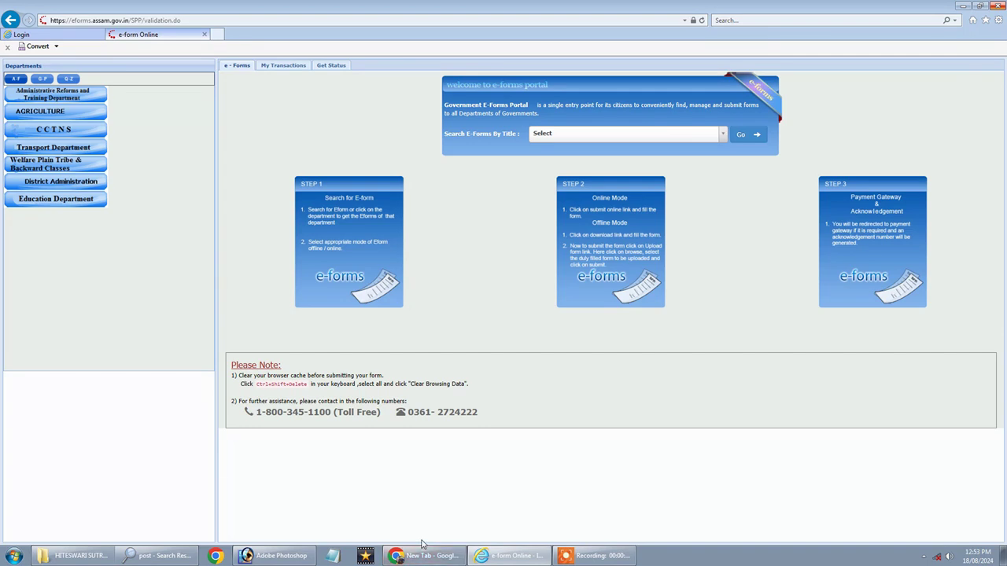
Switch from Internet Explorer to the Chrome window using the taskbar.
click(431, 559)
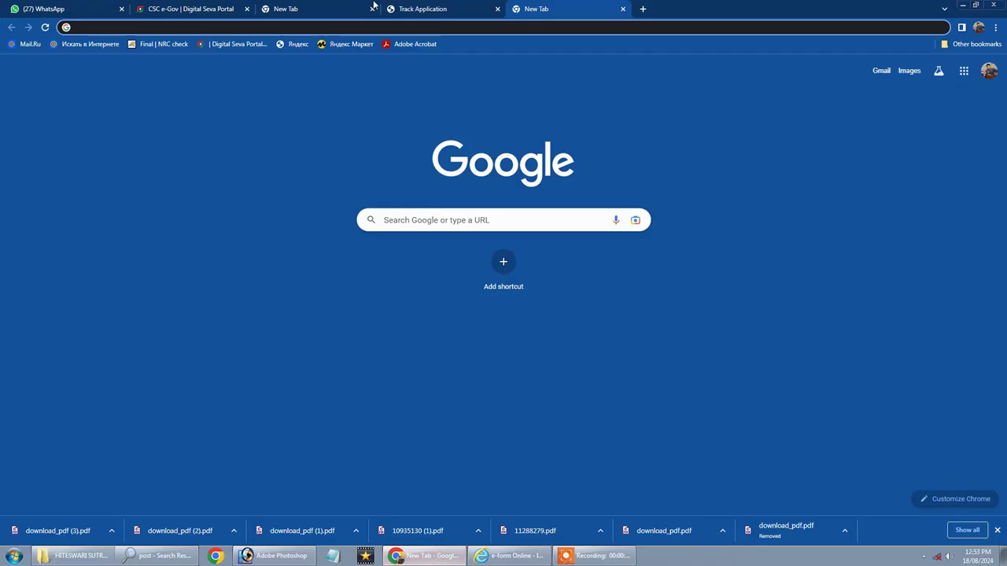
Search 'e district amtron' in a new Chrome tab and open the Amtron e-District Login result.
click(472, 7)
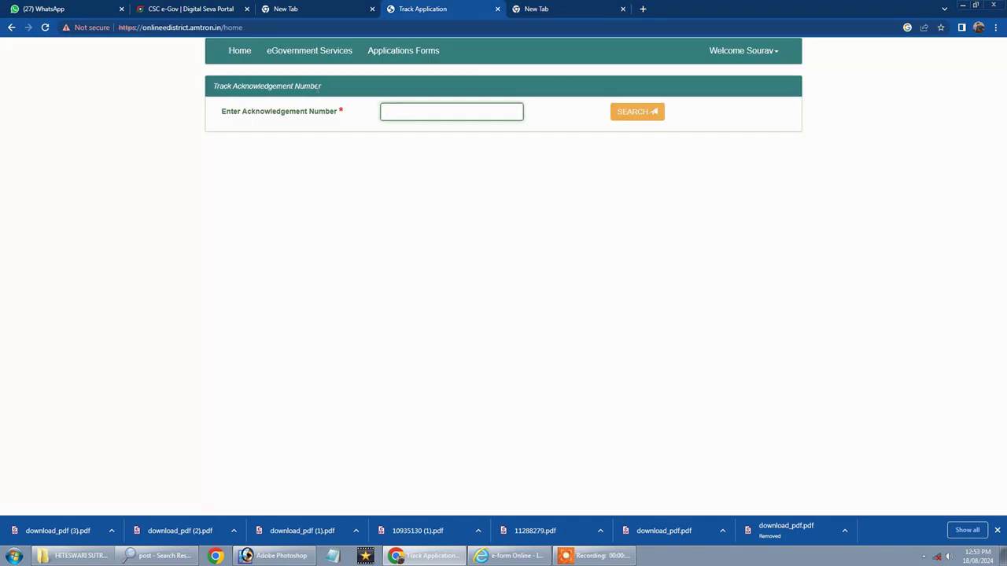
click(643, 9)
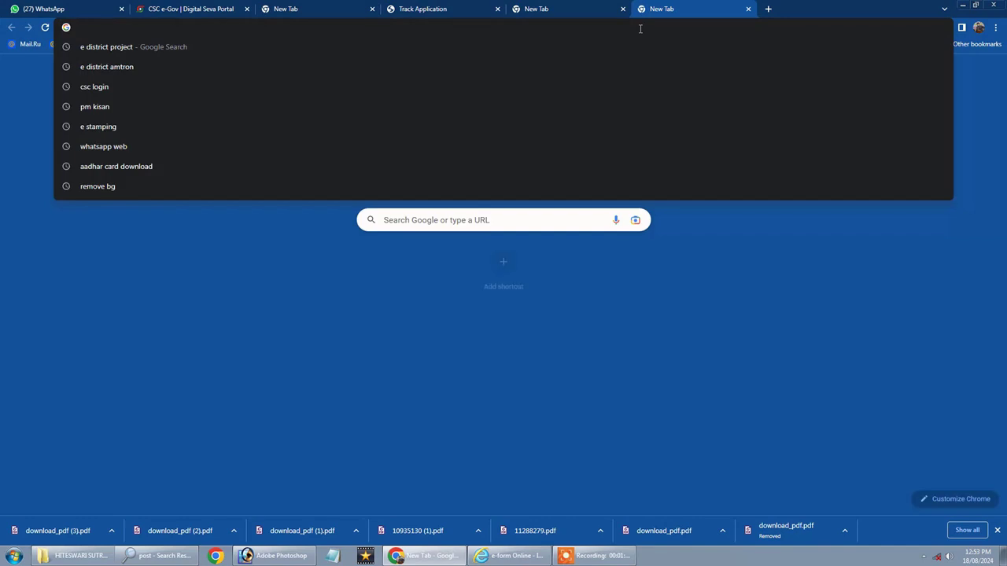
text(e d)
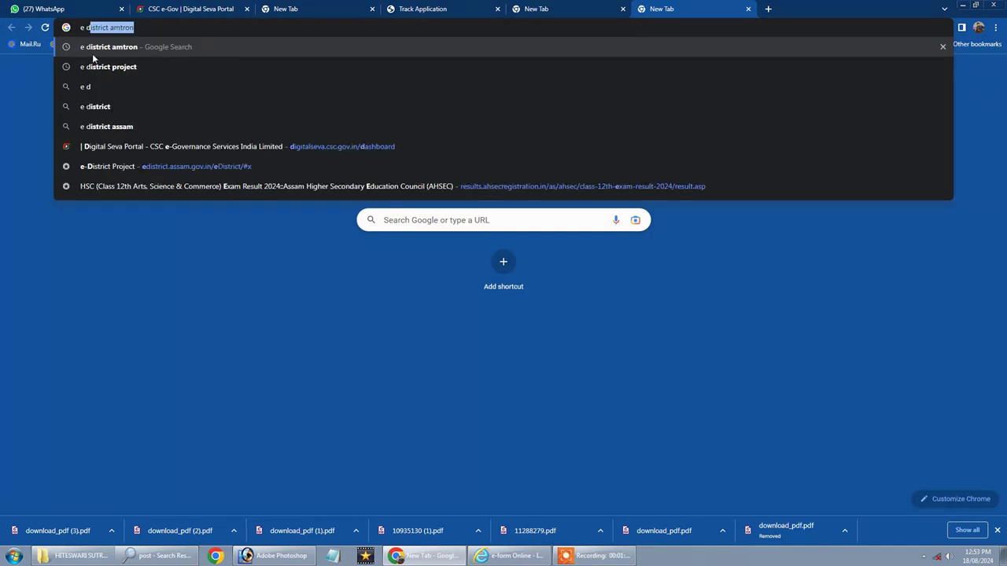
click(119, 47)
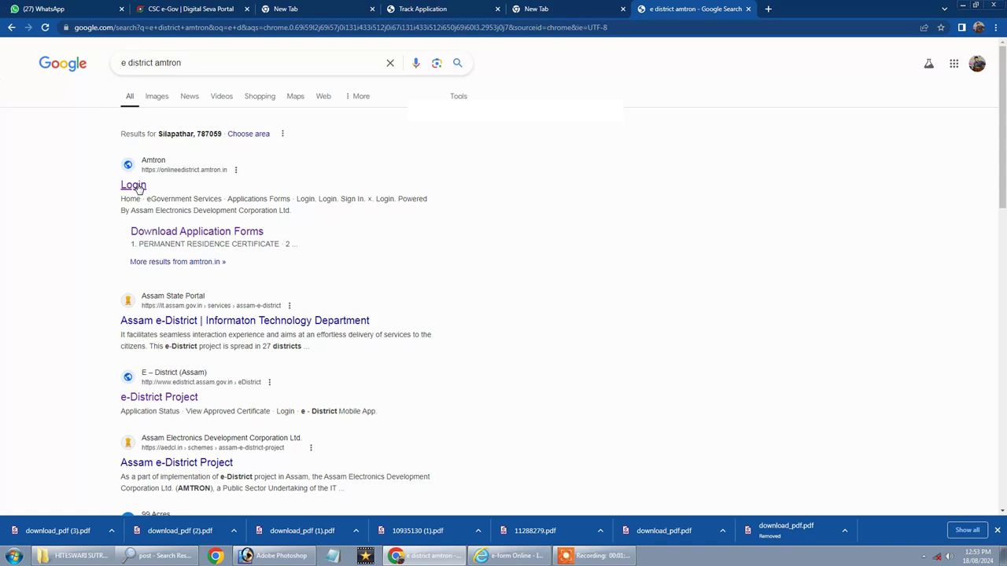
click(137, 187)
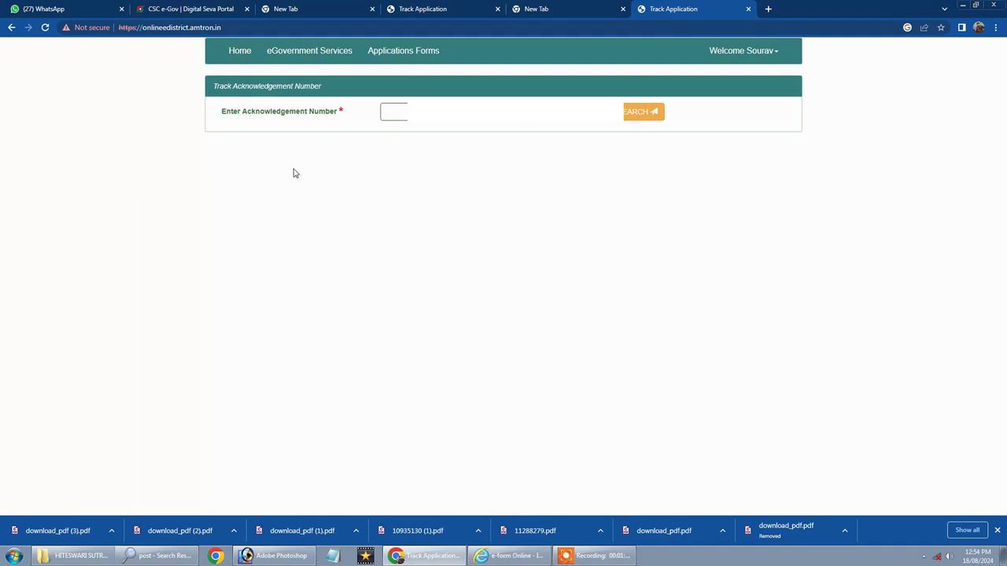
Look up the application by its acknowledgement number and try downloading its approved certificate.
click(405, 112)
text(SSDG)
click(638, 120)
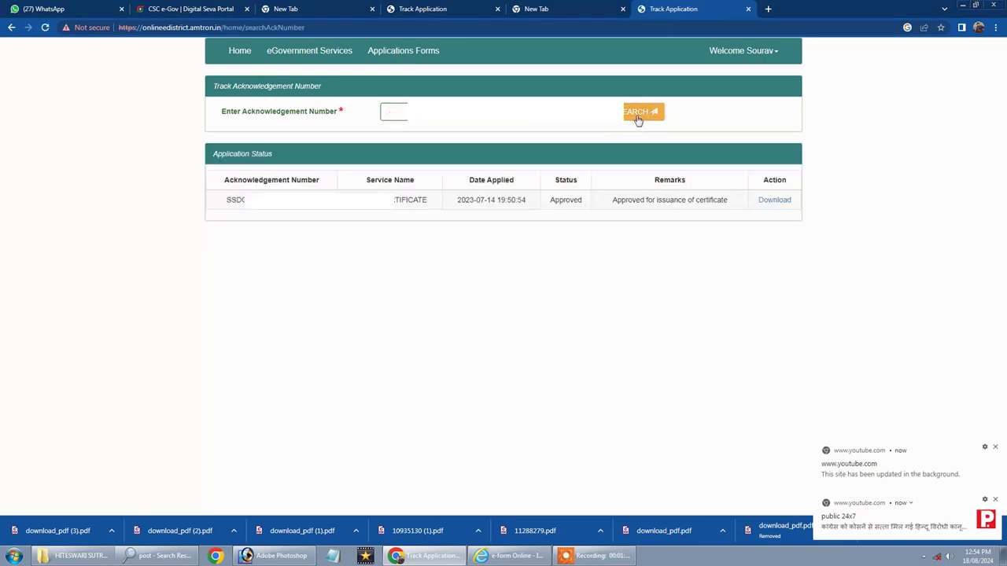
click(772, 204)
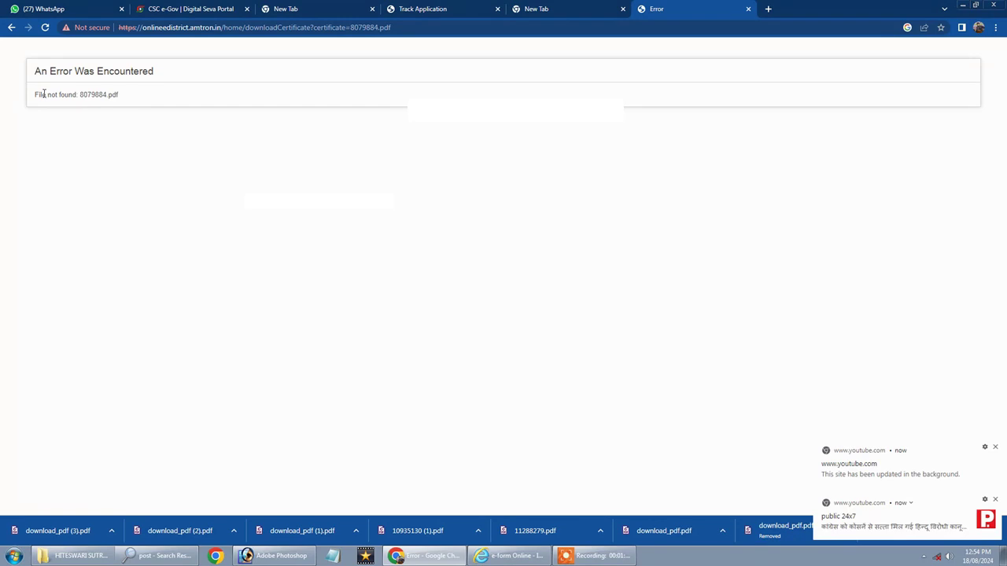
double_click(88, 96)
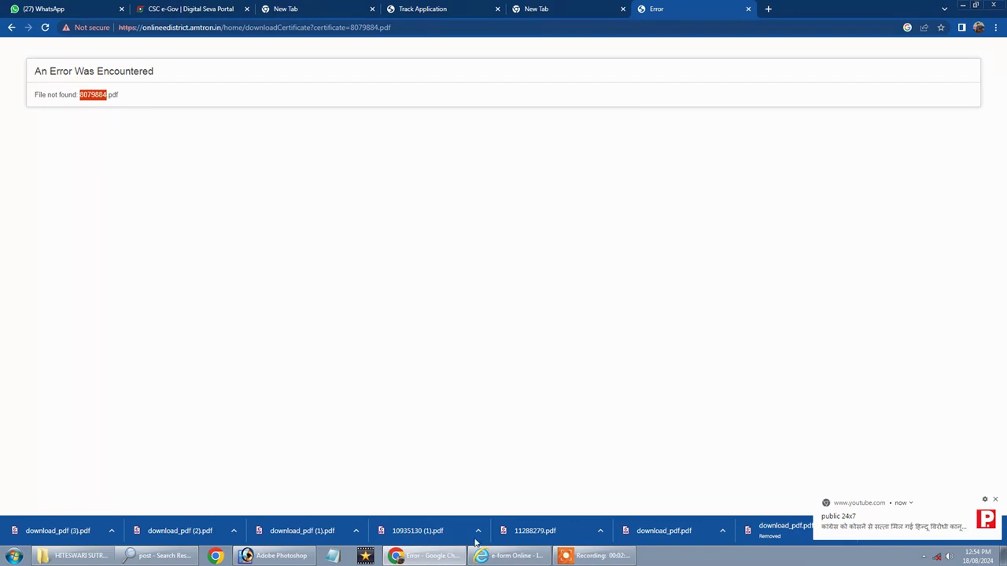
From the desktop, open download_pdf (3) with Adobe Acrobat Reader.
click(1004, 558)
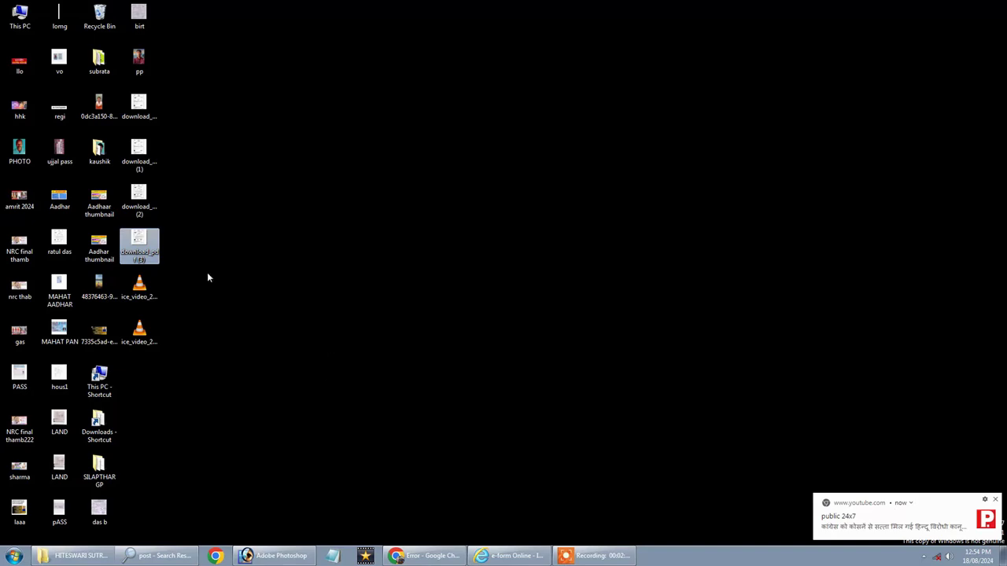
right_click(141, 247)
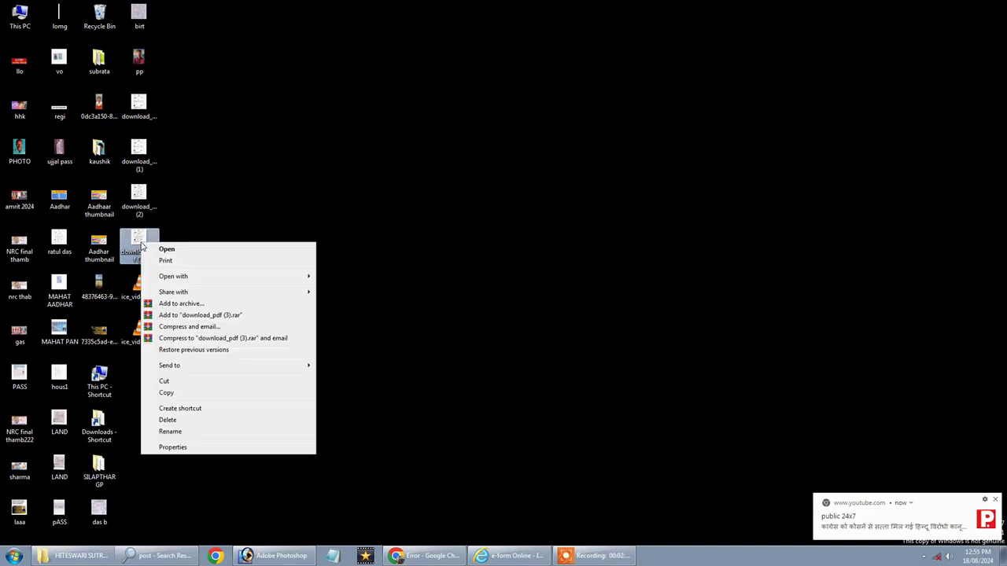
mouse_move(186, 276)
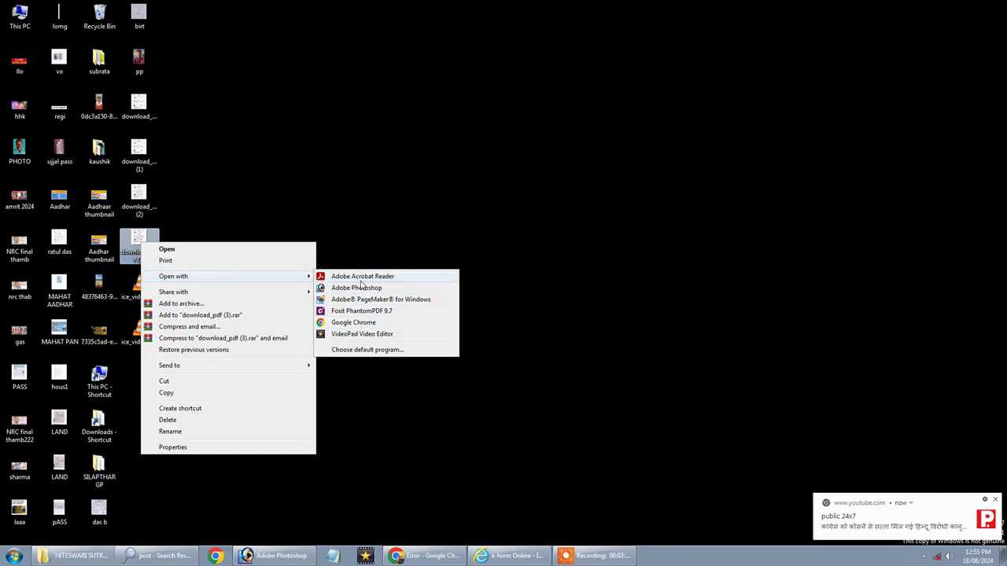
click(317, 218)
click(99, 243)
click(138, 244)
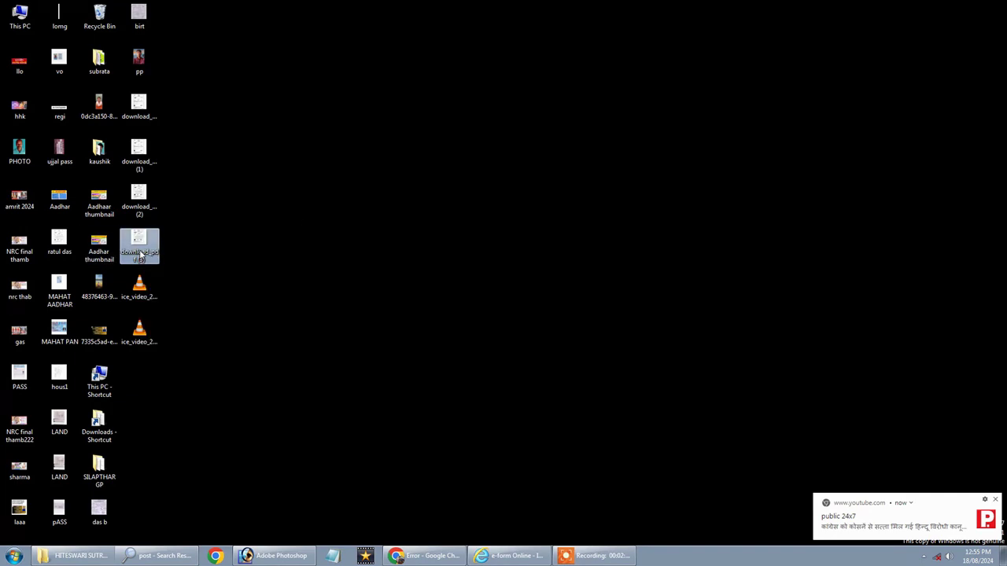
right_click(151, 250)
mouse_move(267, 285)
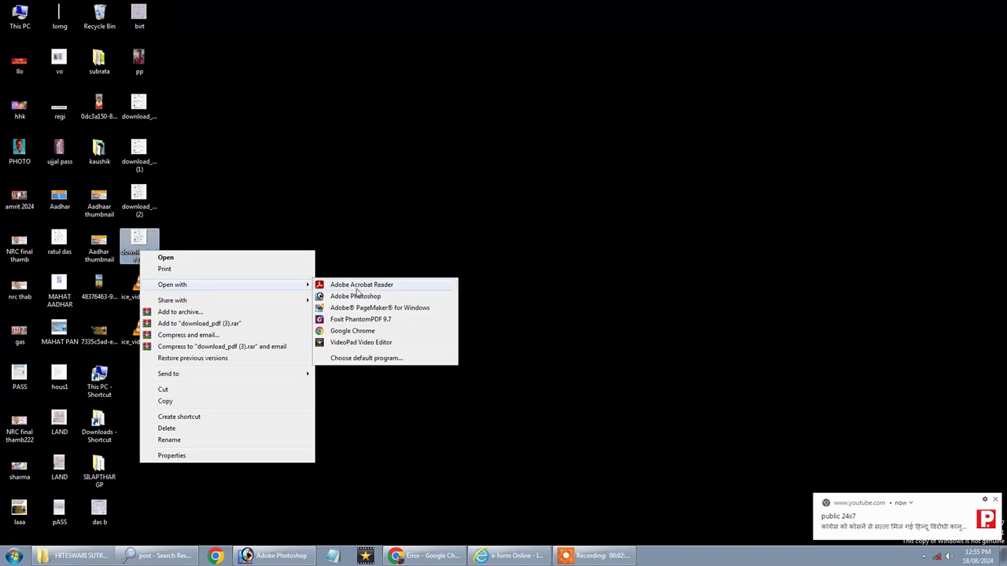
click(356, 295)
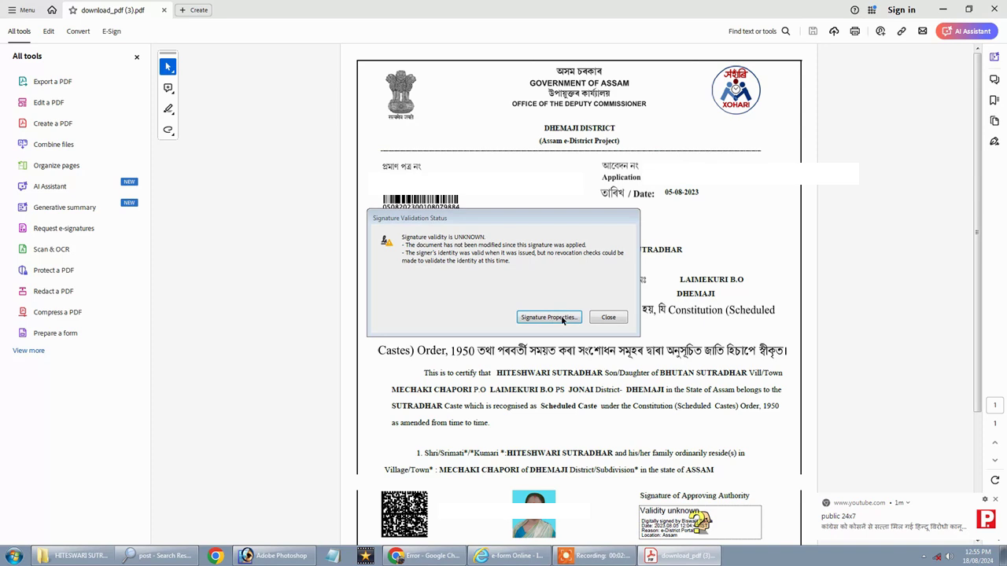
Add the signer's certificate to Trusted Certificates from the signature's certificate details.
click(563, 319)
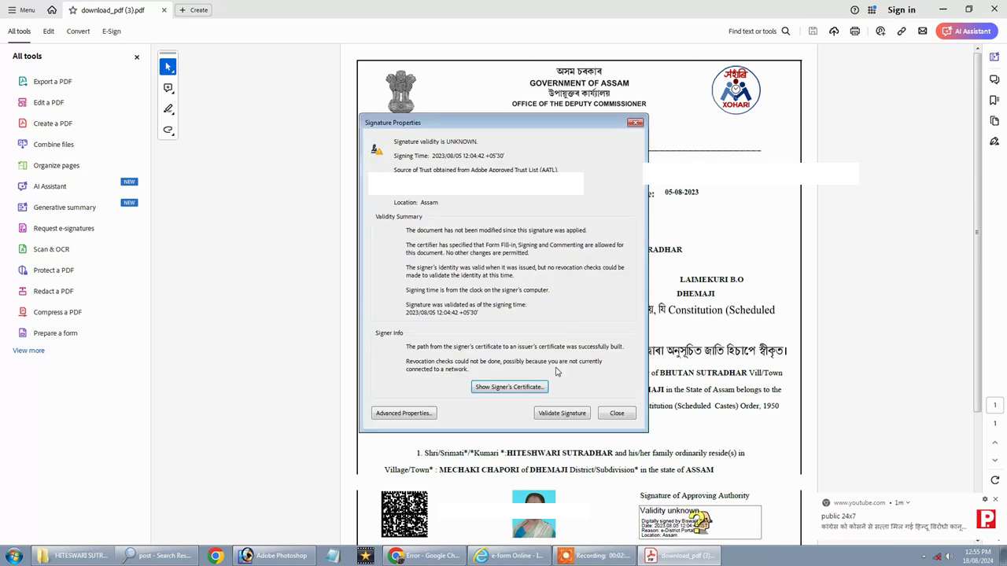
click(496, 392)
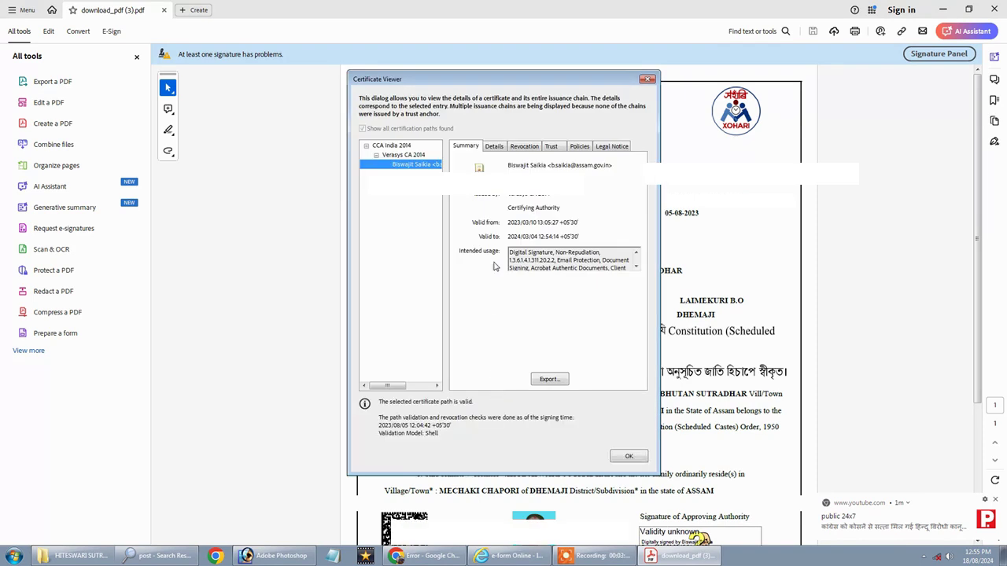
click(552, 147)
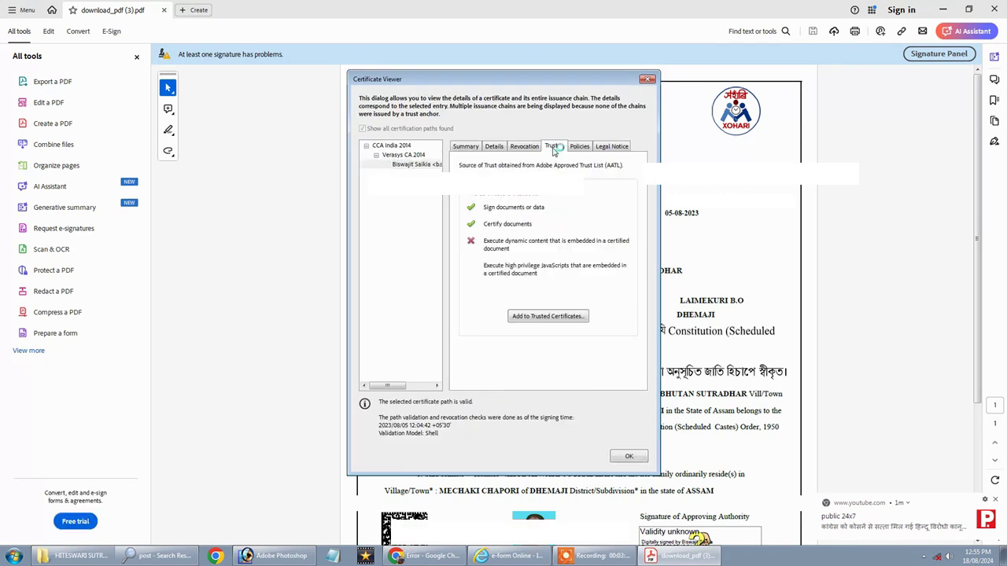
click(546, 334)
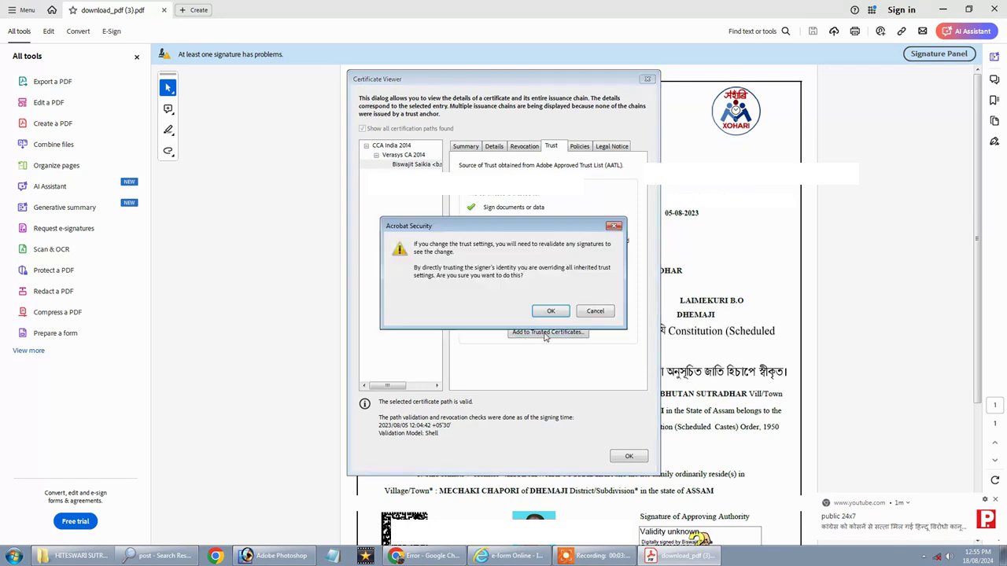
click(552, 310)
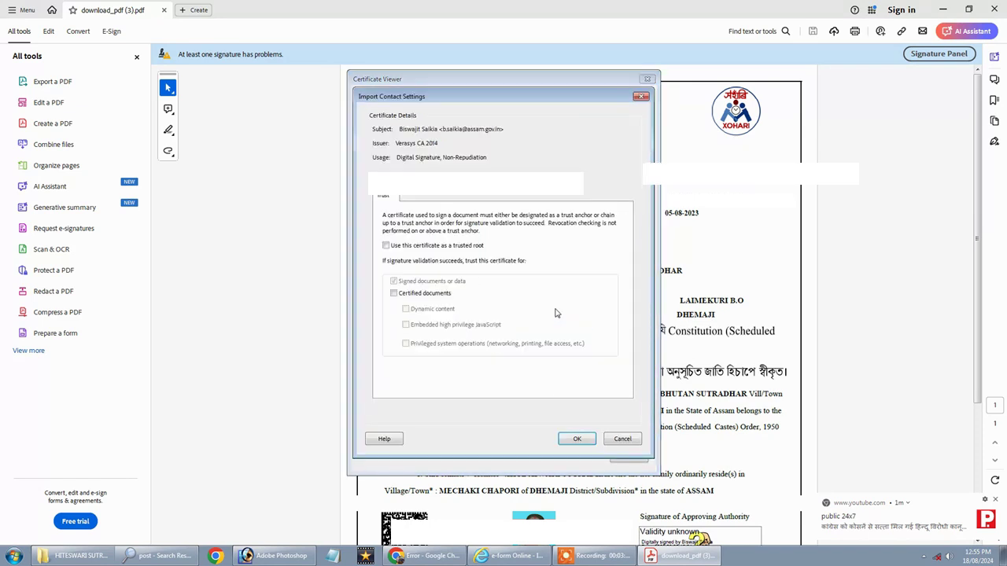
Trust it for certified documents, allowing dynamic content, high-privilege JavaScript and privileged system operations.
click(394, 295)
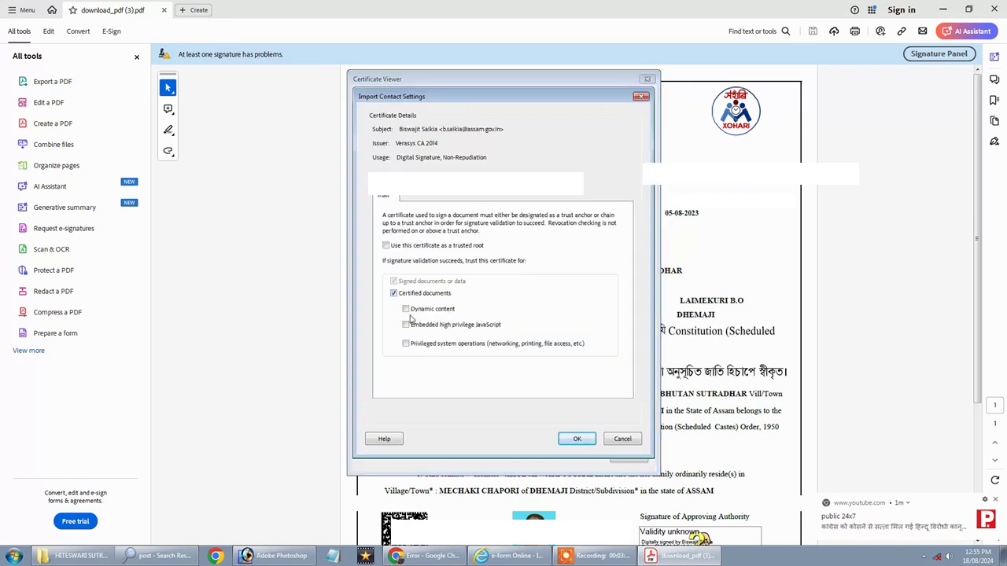
click(406, 309)
click(406, 325)
click(406, 343)
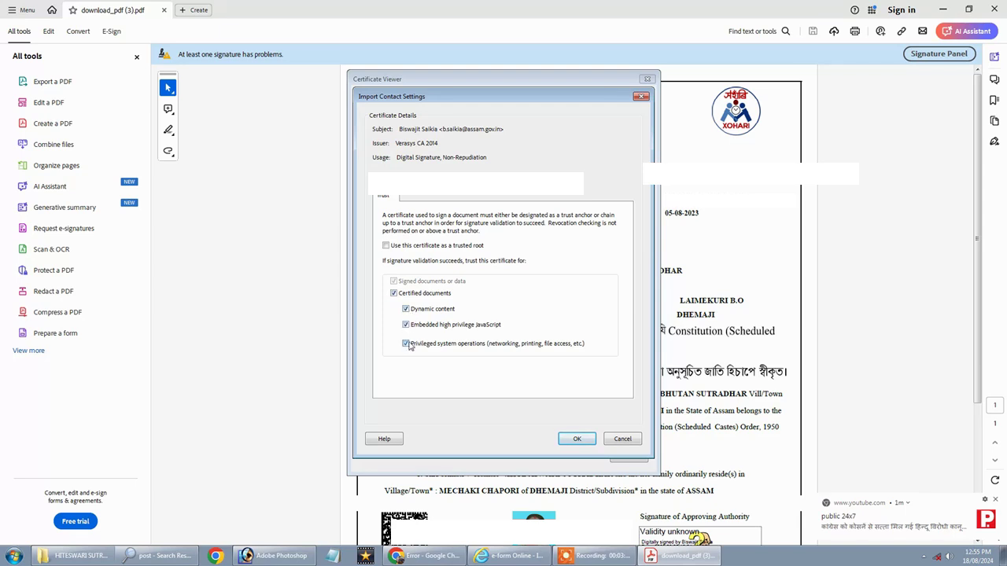
click(576, 438)
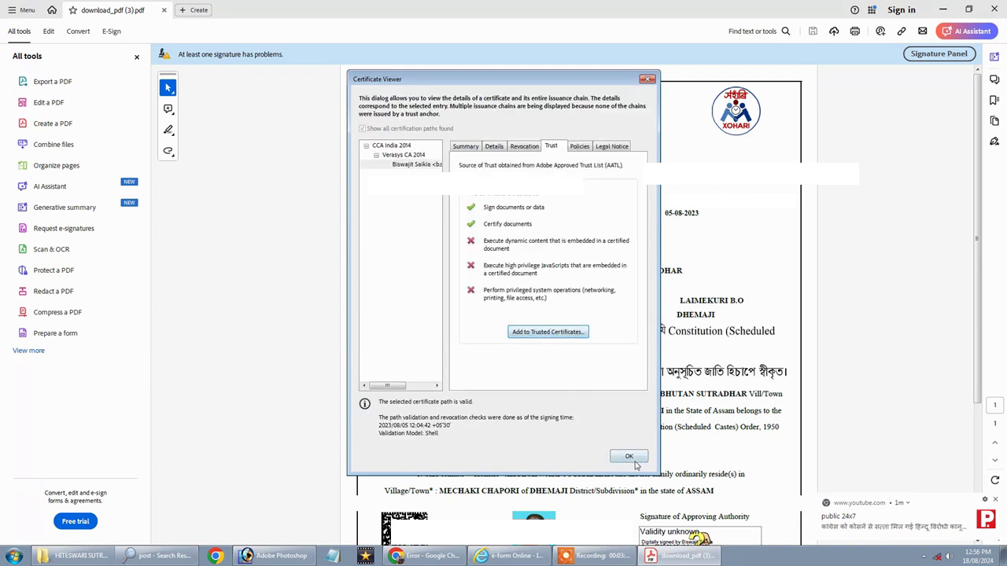
Re-validate the signature, which now reports validity UNKNOWN, and close the signature properties.
click(630, 456)
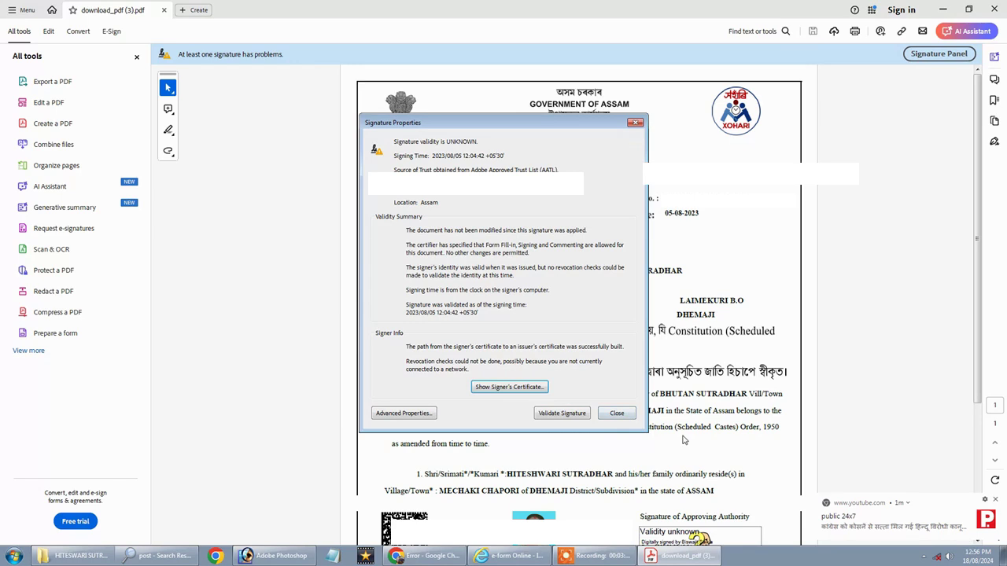
click(568, 417)
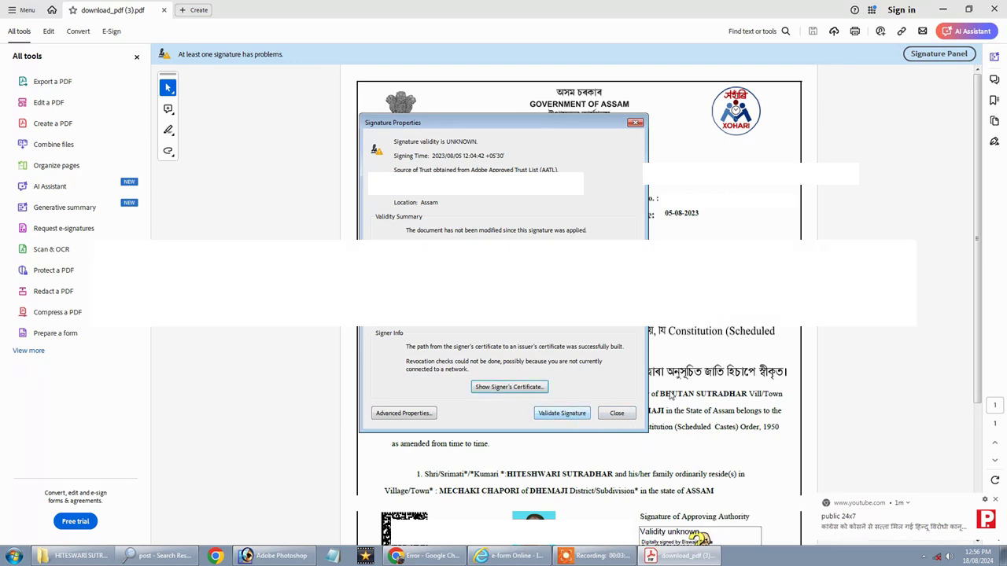
click(635, 123)
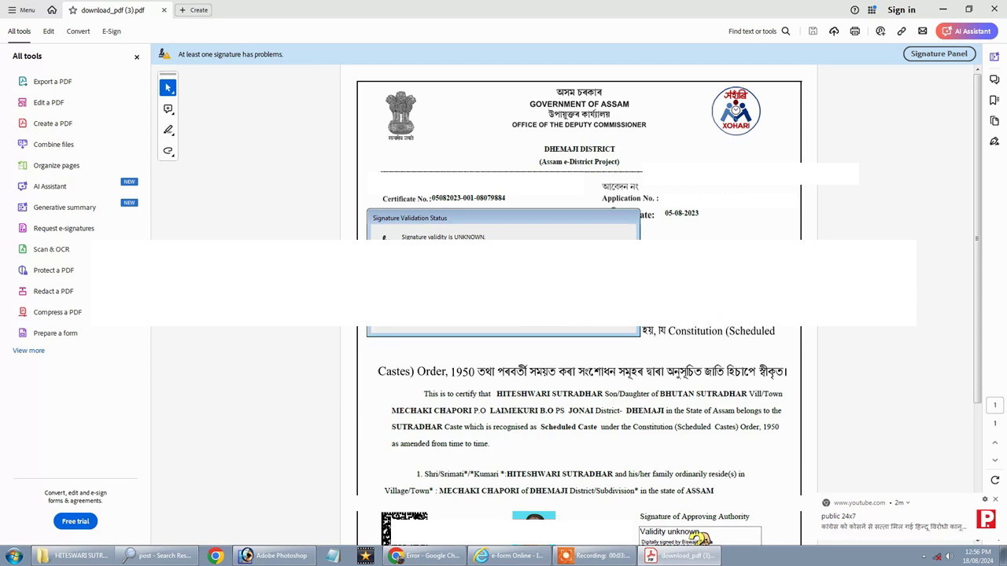
Look through the Start menu programs for Foxit, then minimise everything to the desktop.
scroll(635, 341, down, 3)
scroll(635, 341, up, 2)
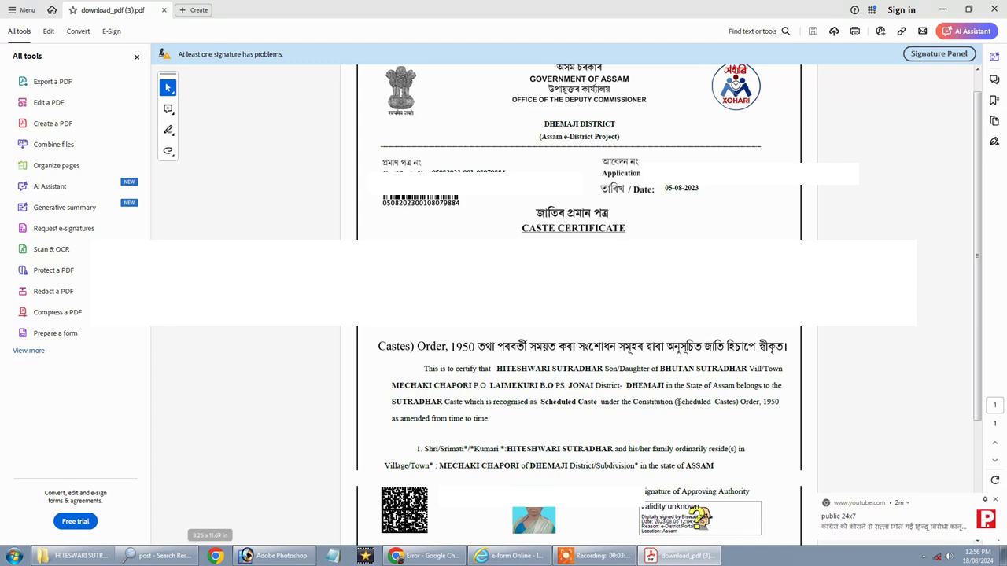
click(13, 557)
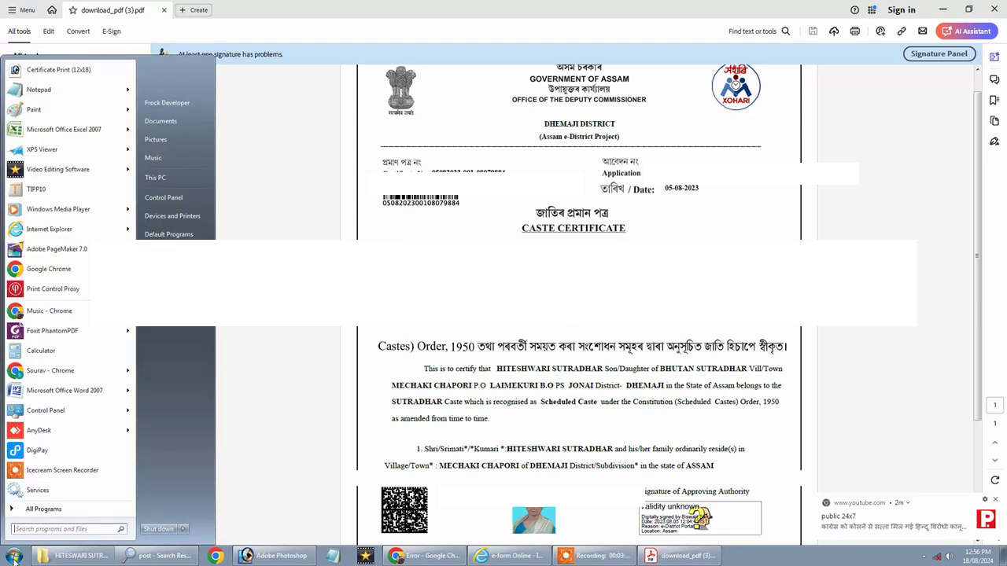
click(13, 557)
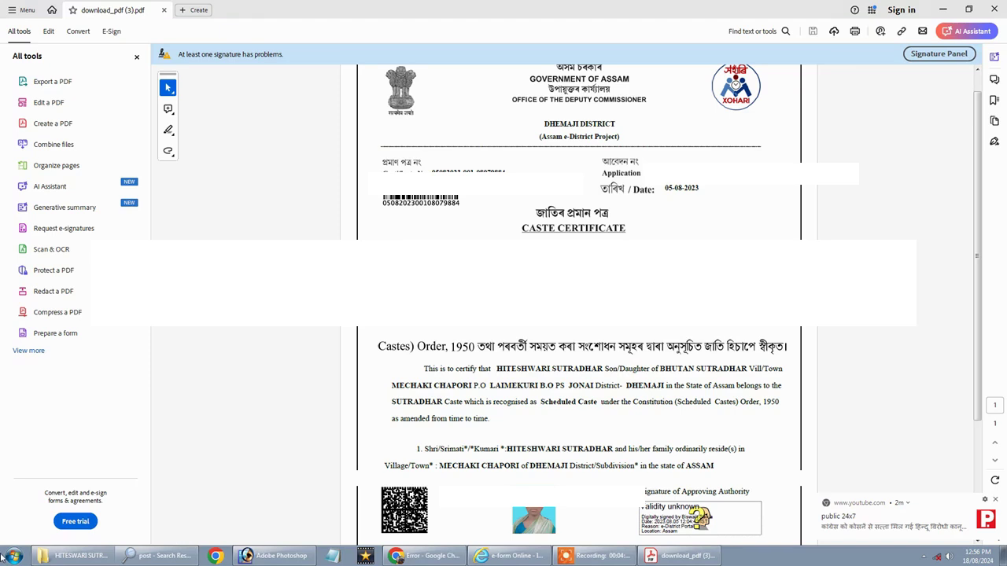
click(13, 557)
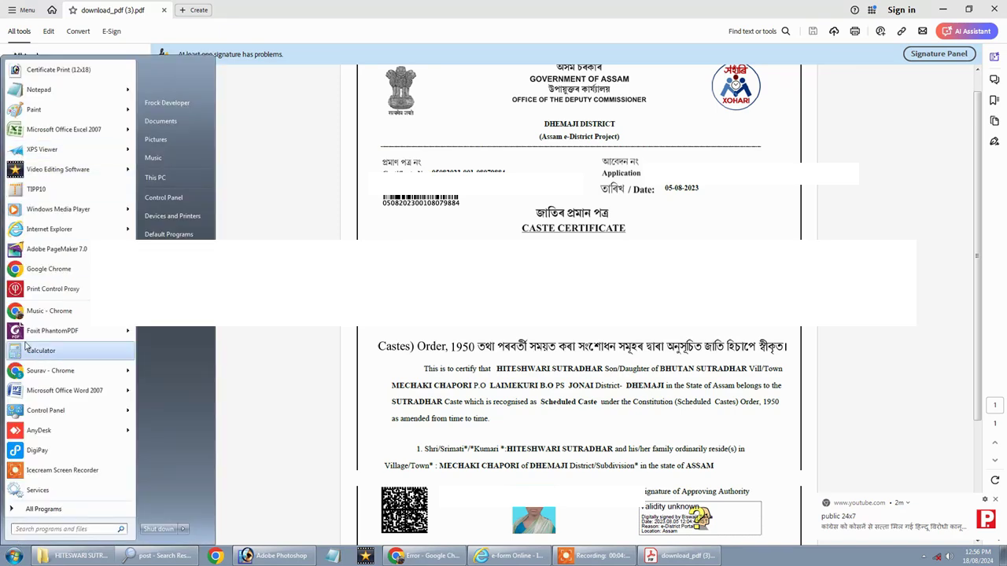
mouse_move(33, 339)
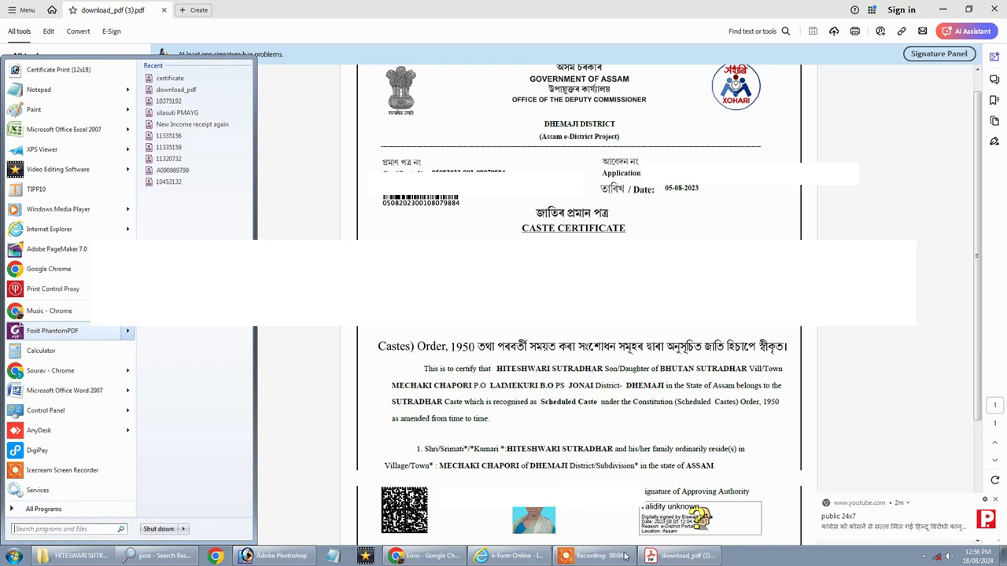
click(1003, 556)
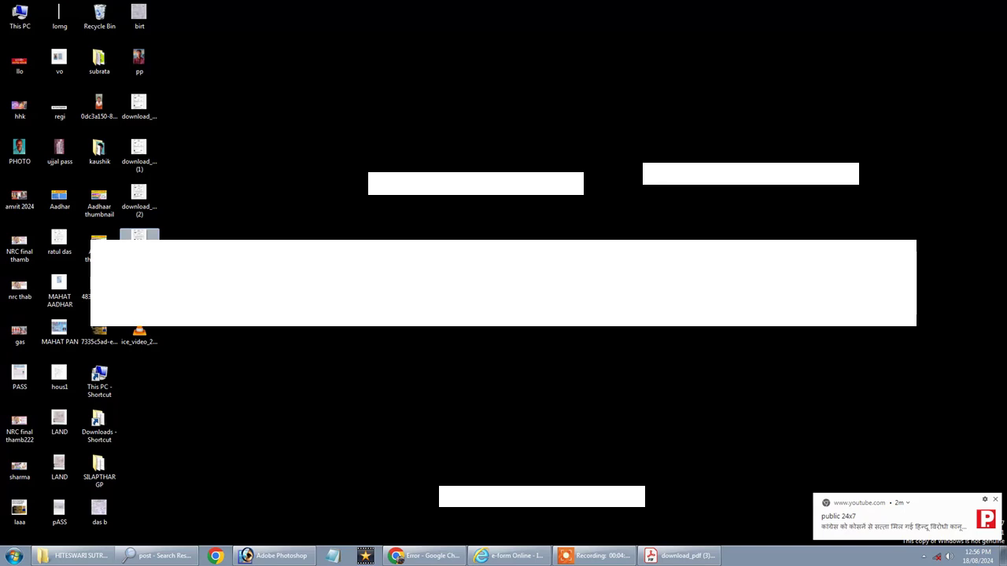
Open download_pdf (3) with Foxit PhantomPDF 9.7 from the desktop.
right_click(152, 254)
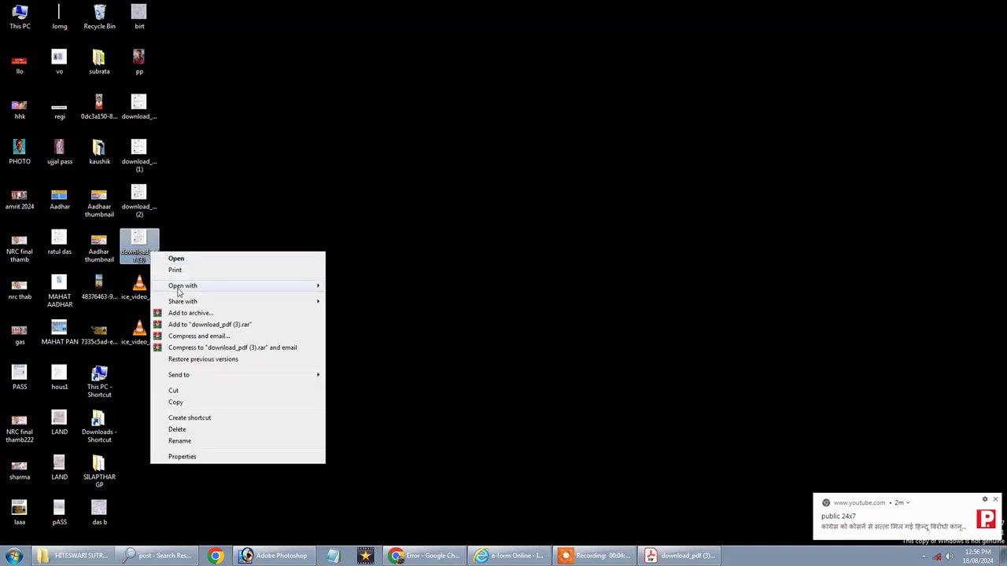
mouse_move(182, 285)
click(371, 320)
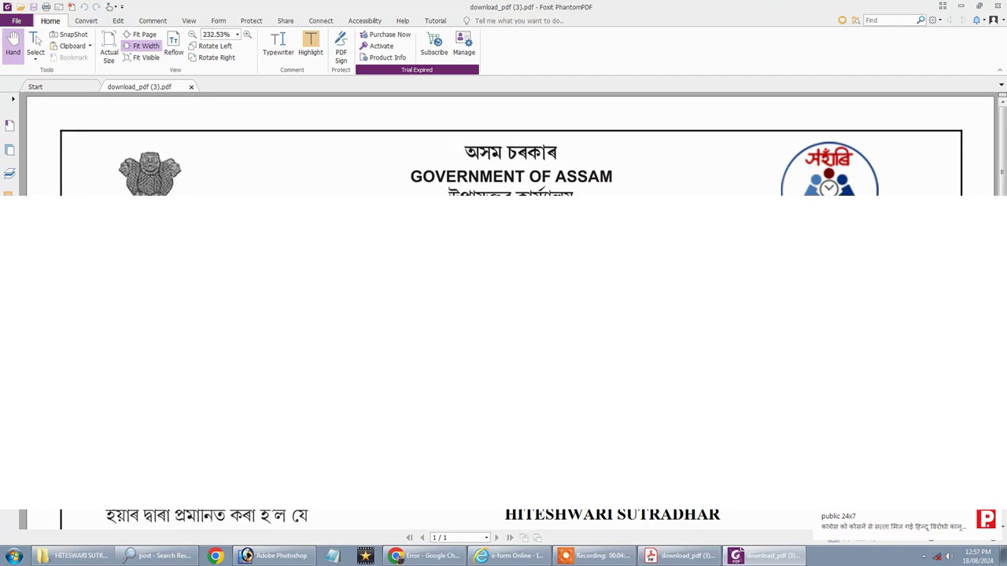
Scroll down to the certificate's signature block marked 'Signature valid'.
scroll(503, 299, down, 5)
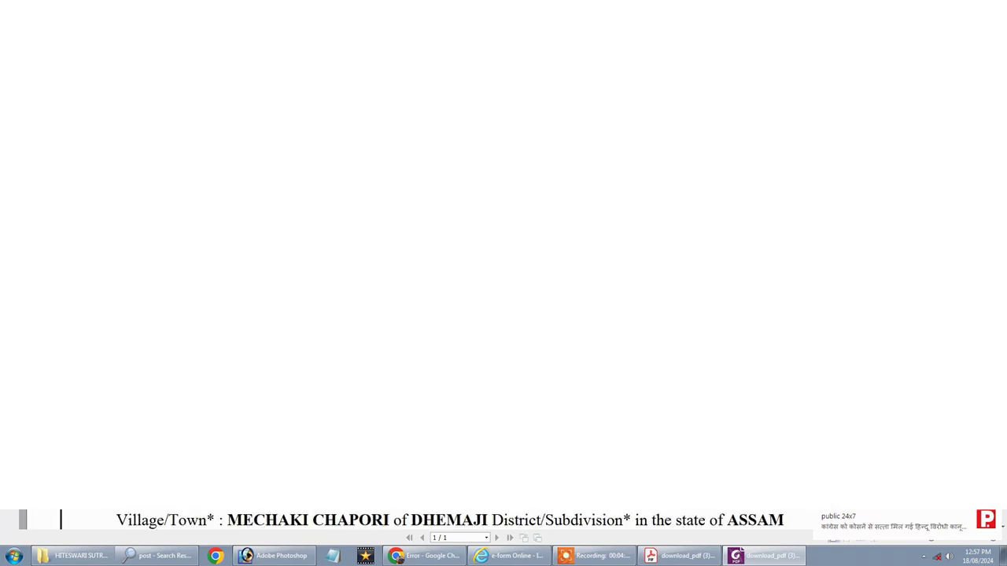
scroll(503, 299, down, 3)
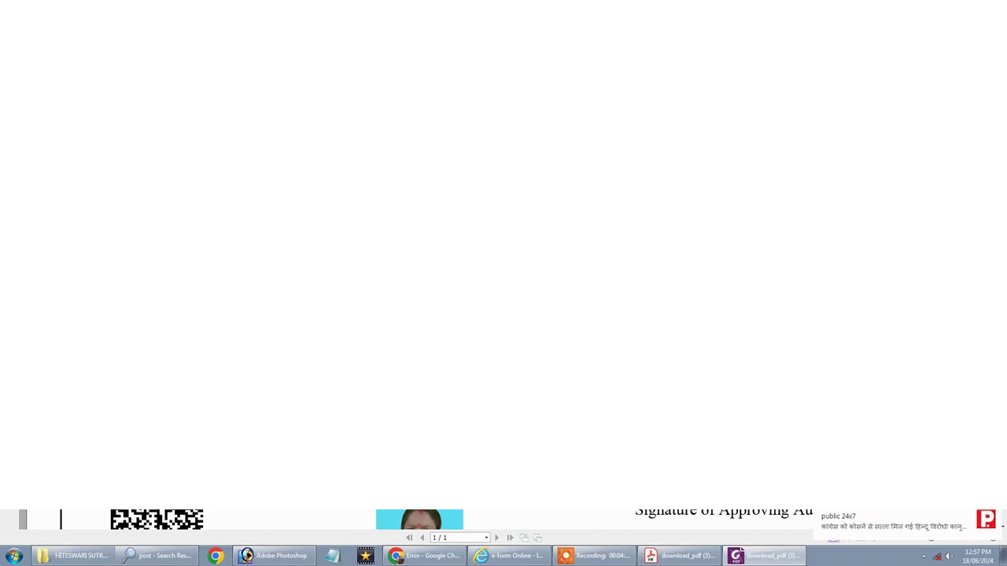
scroll(767, 334, down, 2)
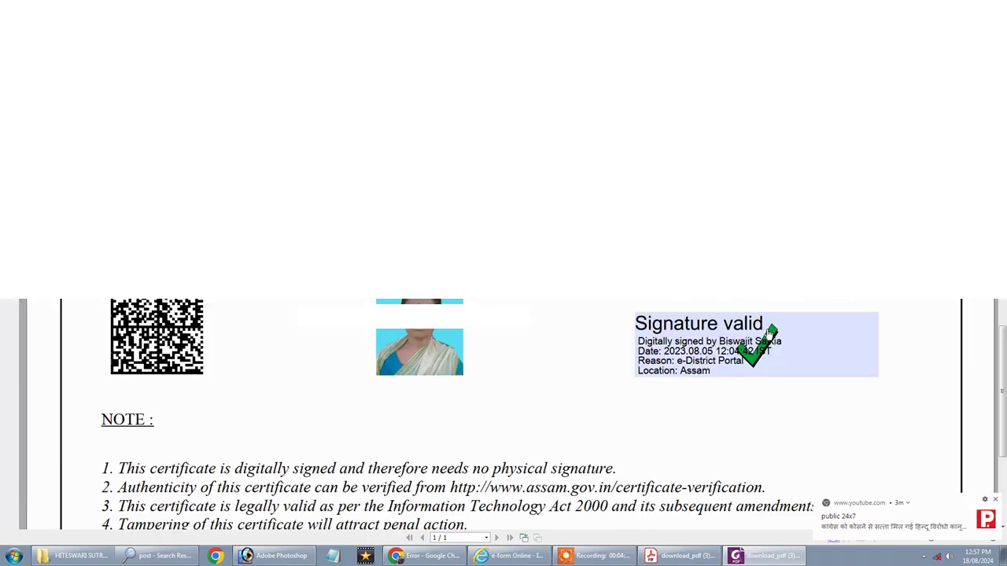